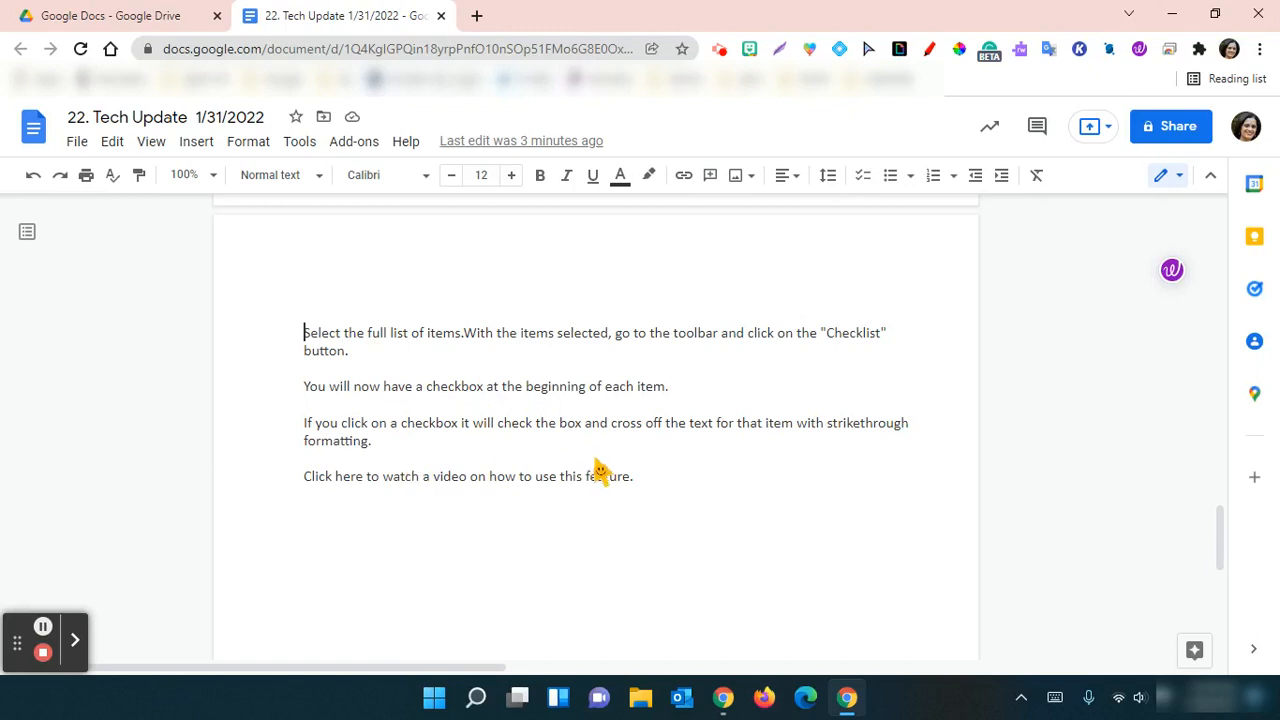
- Turn the four instruction paragraphs into a checklist, and try the first item's checkbox on and off
{"action": "left_click_drag", "start_coordinate": [680, 490], "coordinate": [306, 336]}
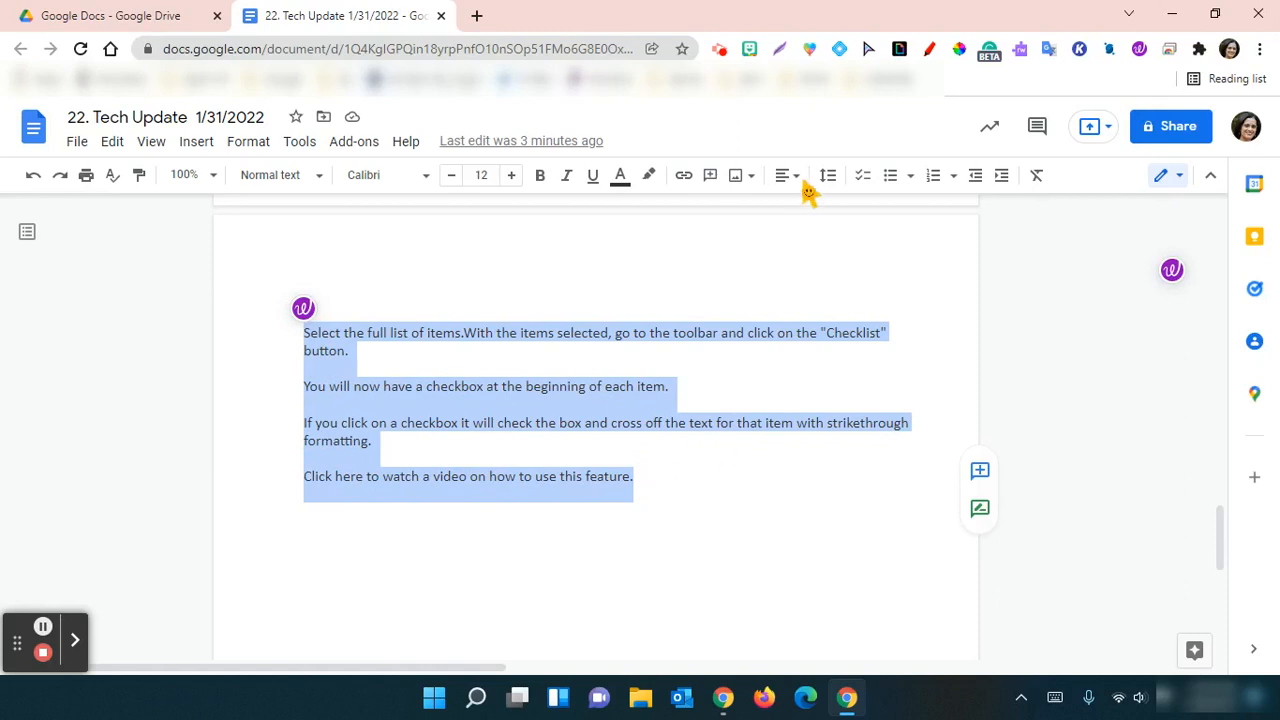
{"action": "left_click", "coordinate": [870, 184]}
{"action": "left_click", "coordinate": [766, 480]}
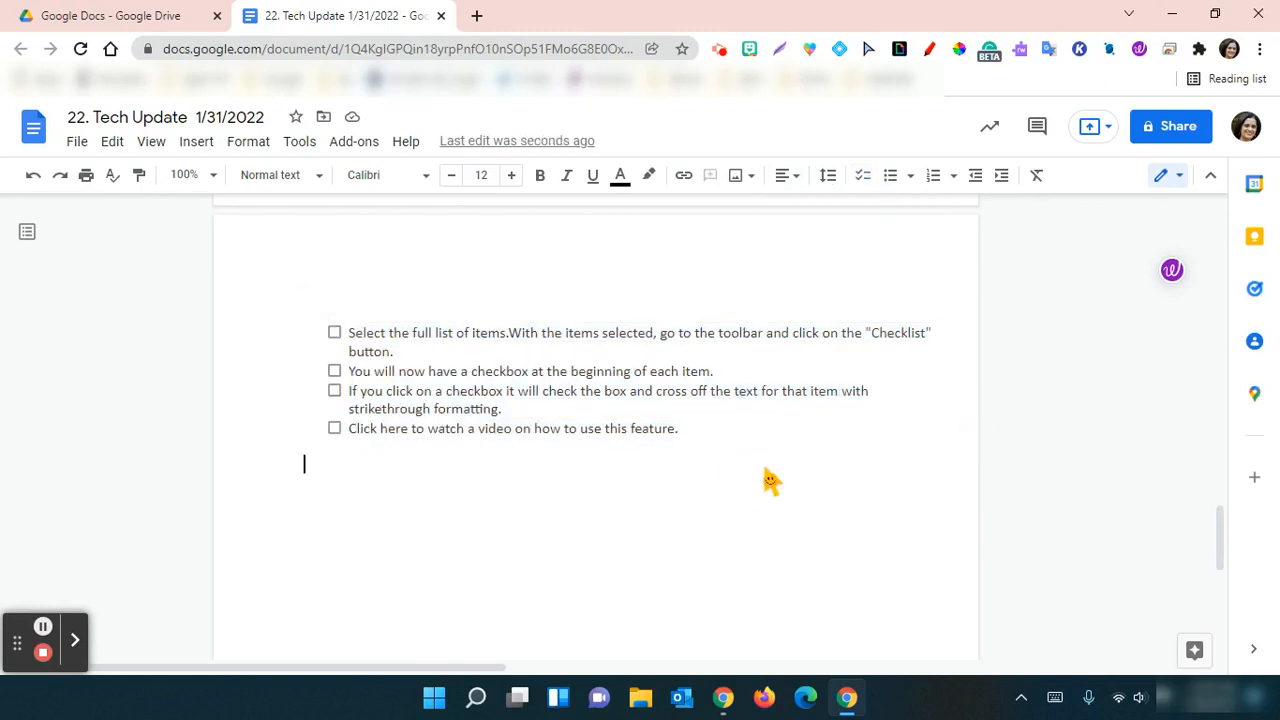
{"action": "left_click", "coordinate": [335, 335]}
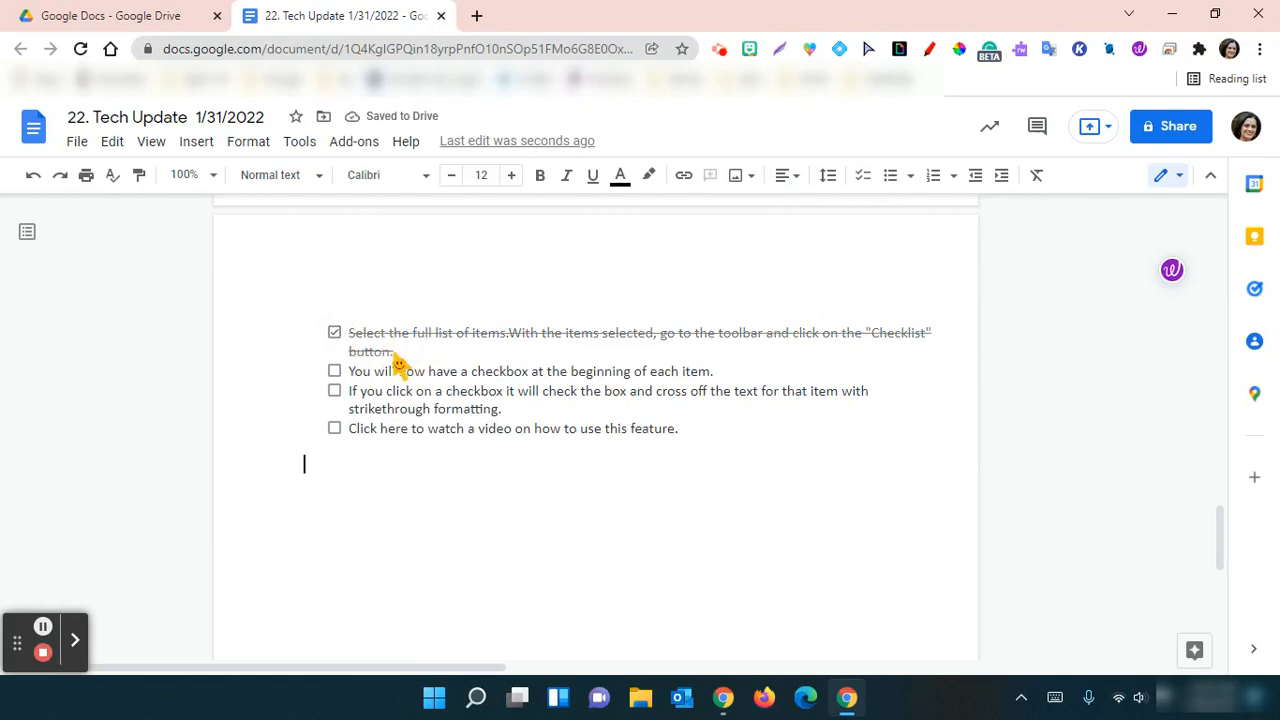
{"action": "left_click", "coordinate": [335, 335]}
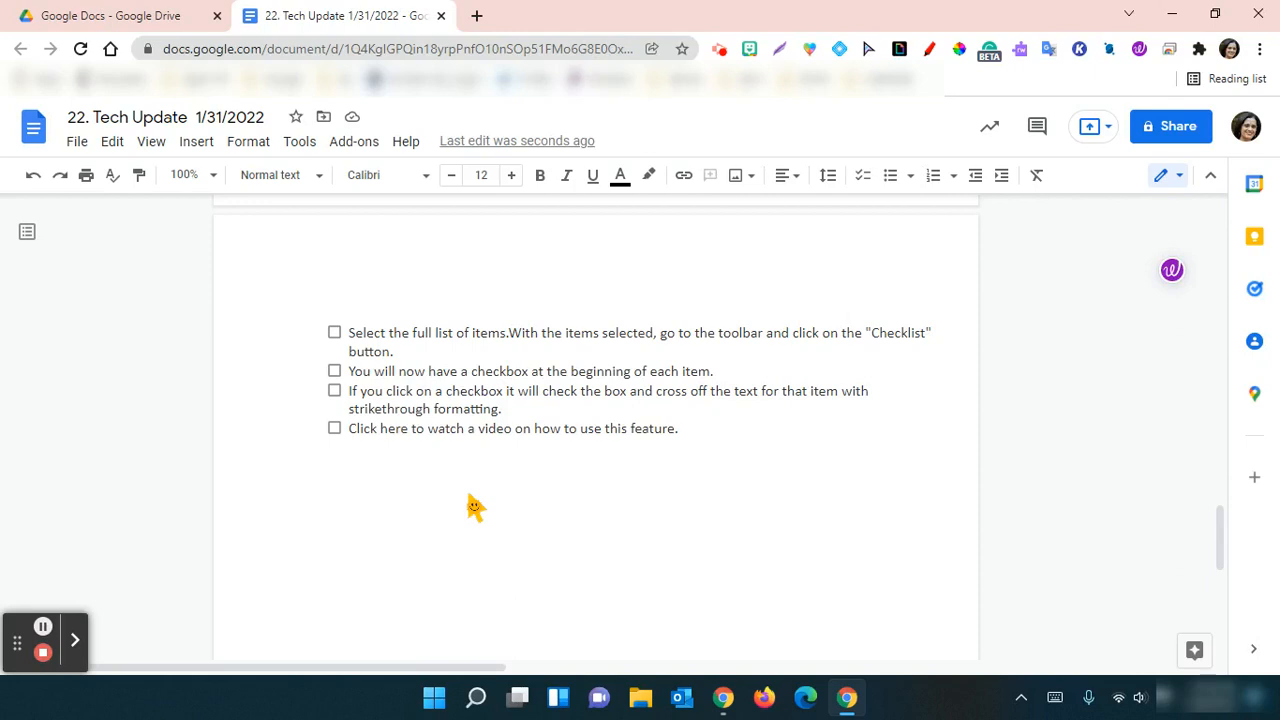
- Insert a table with two columns and four rows below the checklist
{"action": "left_click", "coordinate": [200, 148]}
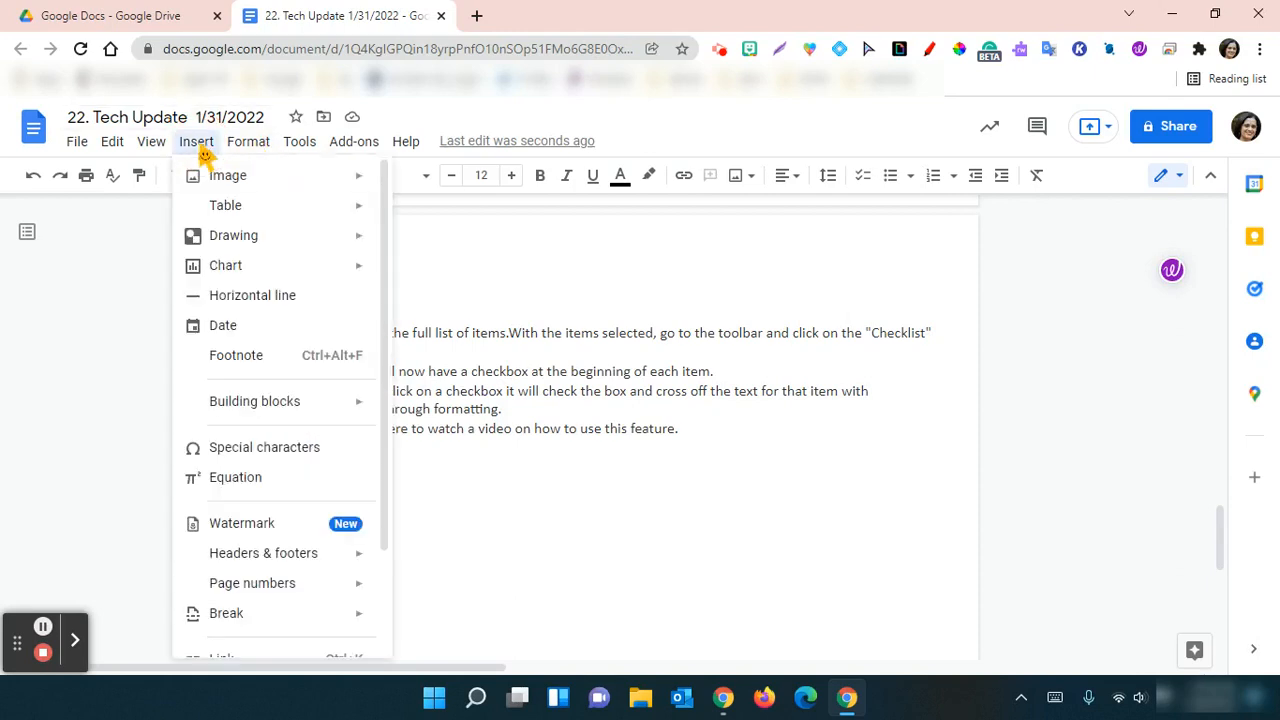
{"action": "mouse_move", "coordinate": [229, 212]}
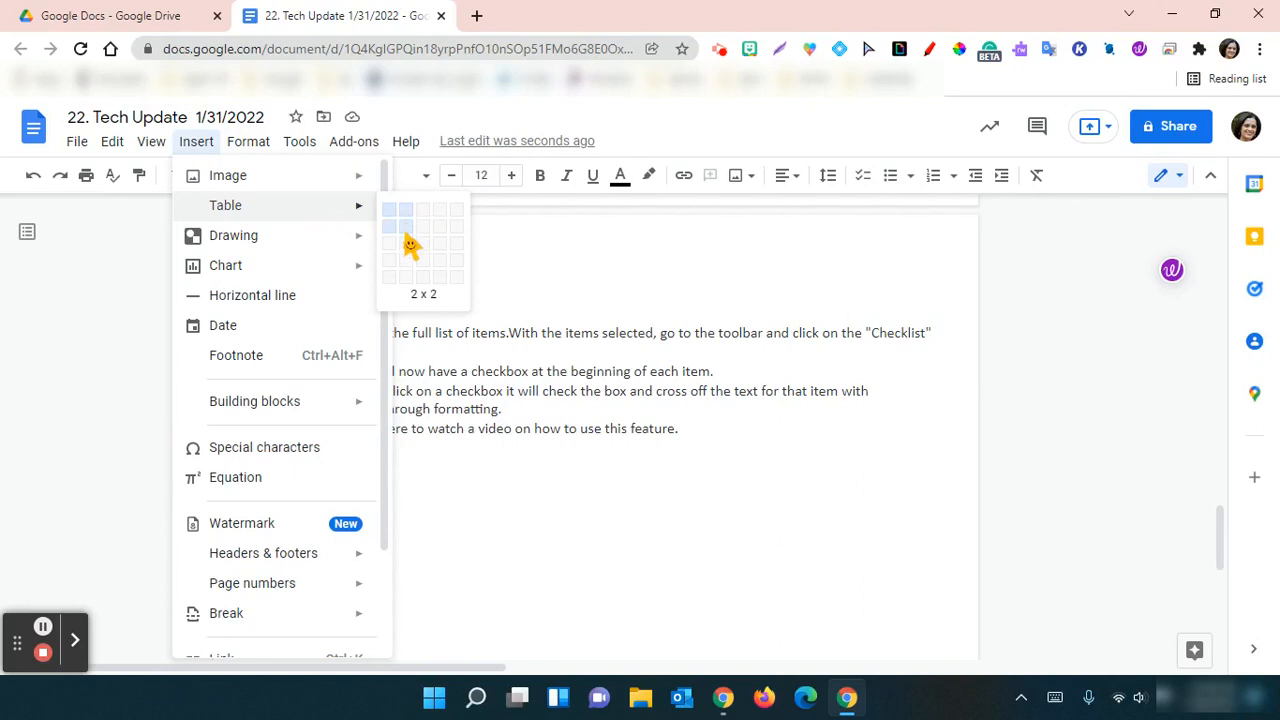
{"action": "left_click", "coordinate": [409, 270]}
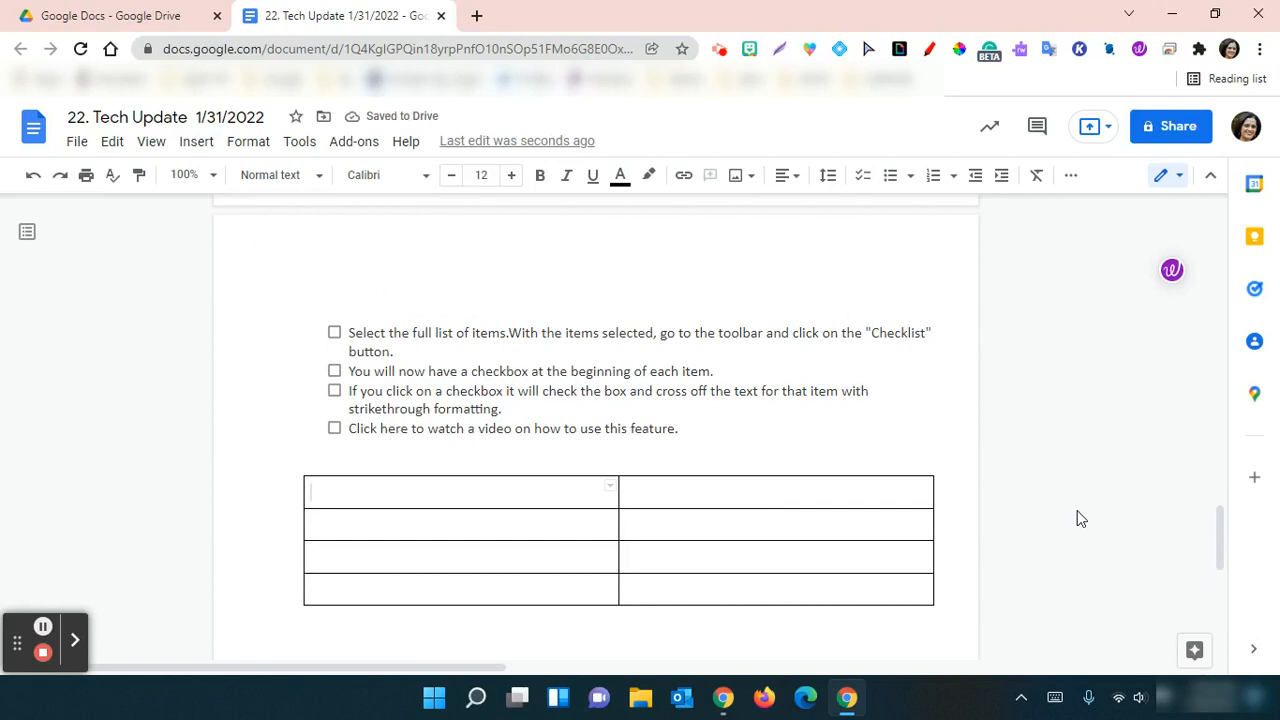
- Apply checklist formatting to all four empty cells in the table's first column
{"action": "left_click", "coordinate": [441, 499]}
{"action": "left_click_drag", "start_coordinate": [441, 499], "coordinate": [432, 590]}
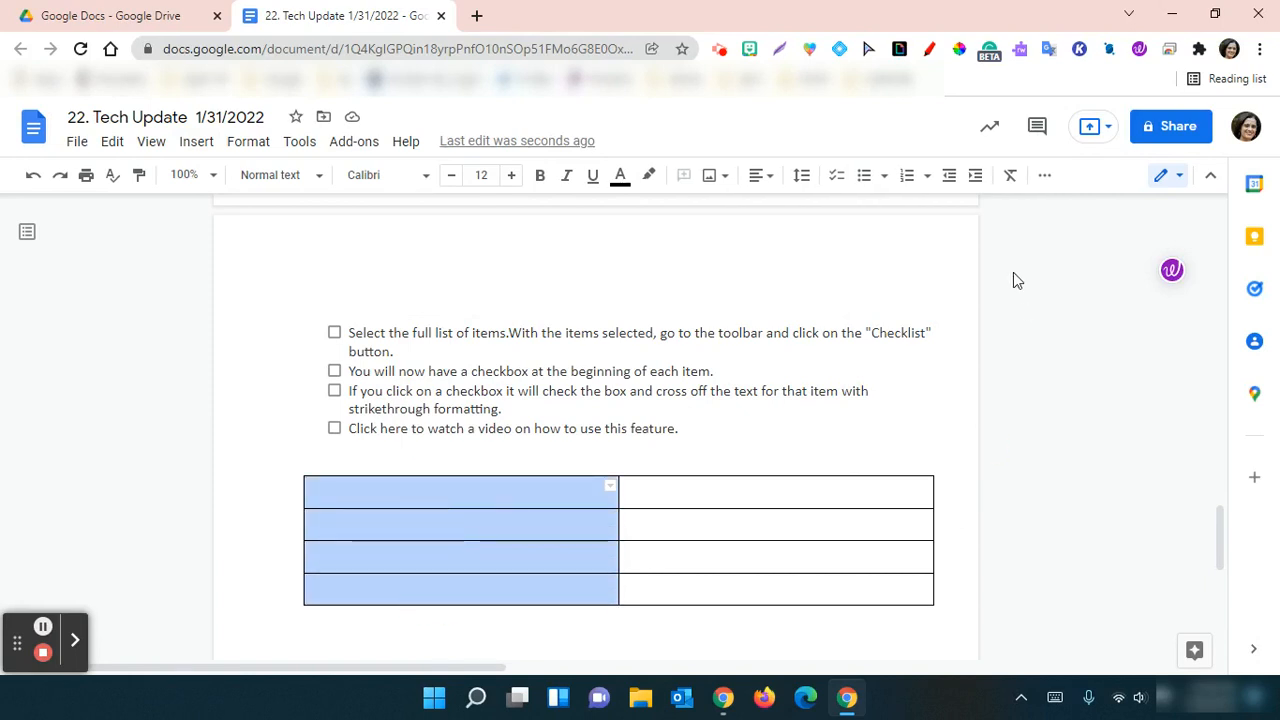
{"action": "left_click", "coordinate": [838, 178]}
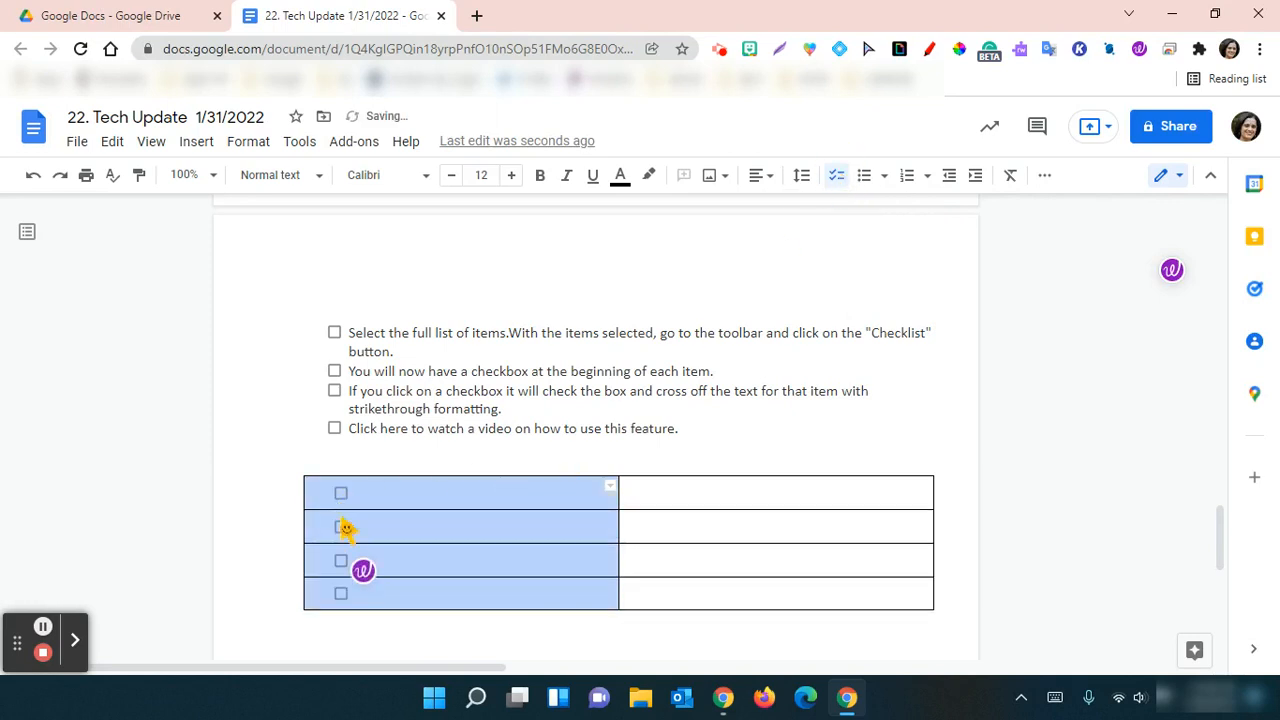
{"action": "left_click", "coordinate": [433, 606]}
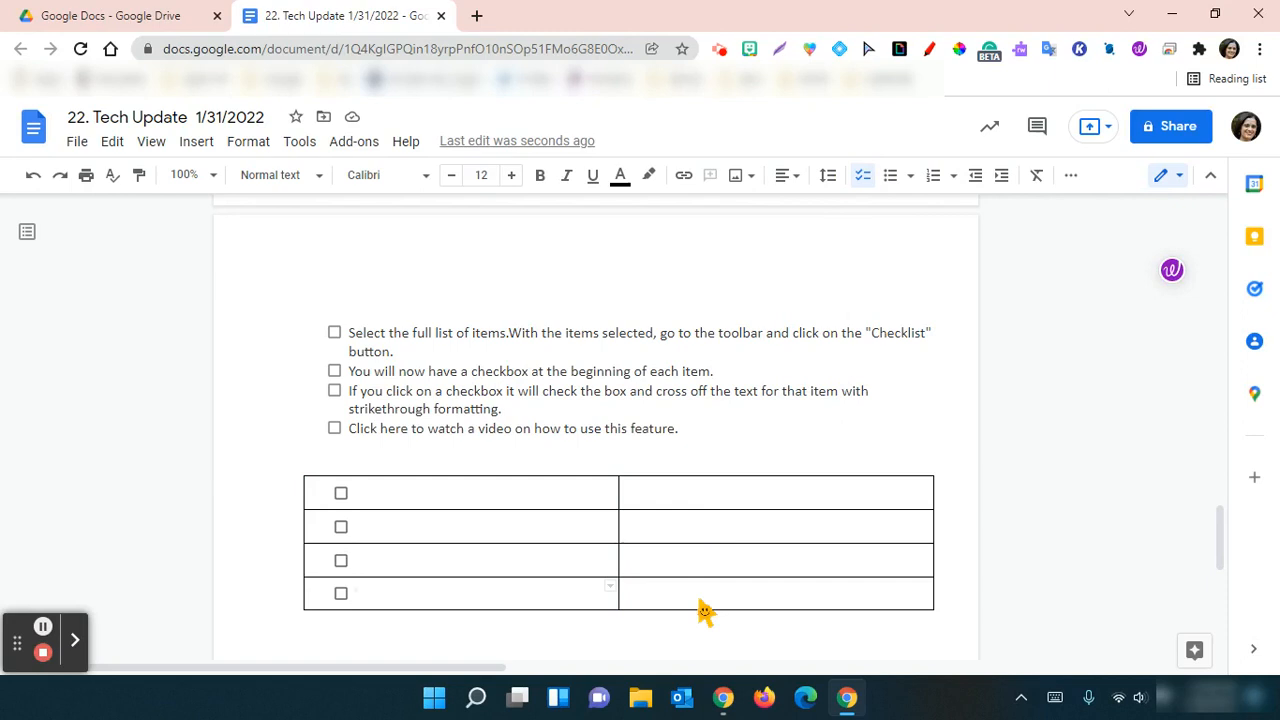
- Copy the last checklist item into the second column of the table's bottom row and strip its checkbox and indent
{"action": "triple_click", "coordinate": [363, 432]}
{"action": "key", "text": "ctrl+c"}
{"action": "double_click", "coordinate": [677, 592]}
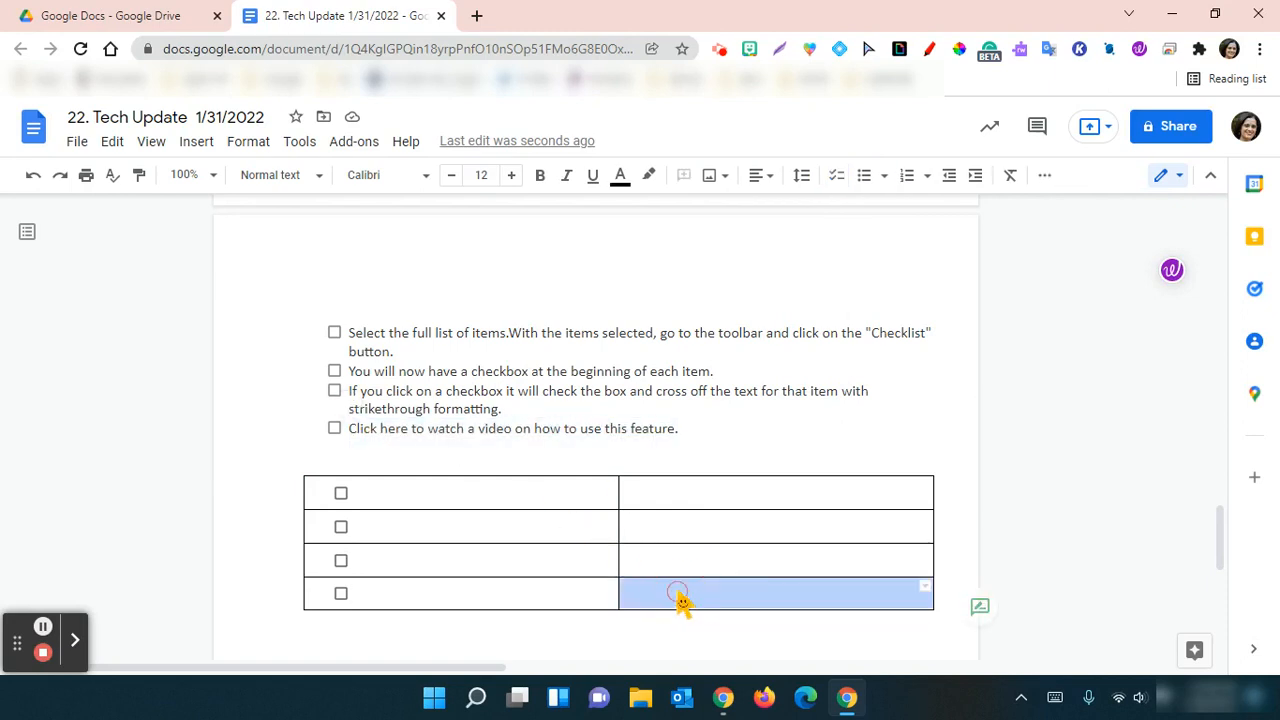
{"action": "key", "text": "ctrl+v"}
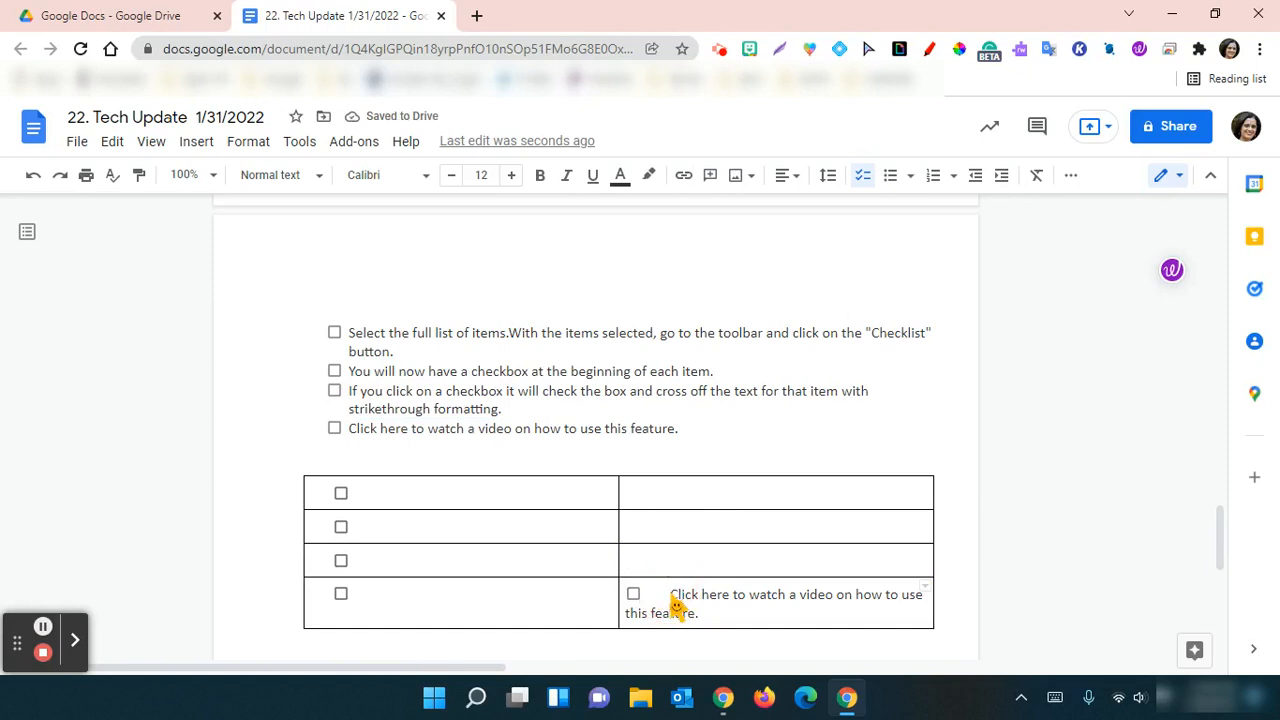
{"action": "key", "text": "BackSpace"}
{"action": "key", "text": "BackSpace"}
- Copy the remaining checklist items into the matching second-column cells, removing their checkboxes and indents
{"action": "left_click_drag", "start_coordinate": [503, 409], "coordinate": [674, 563]}
{"action": "left_click", "coordinate": [672, 562]}
{"action": "key", "text": "BackSpace"}
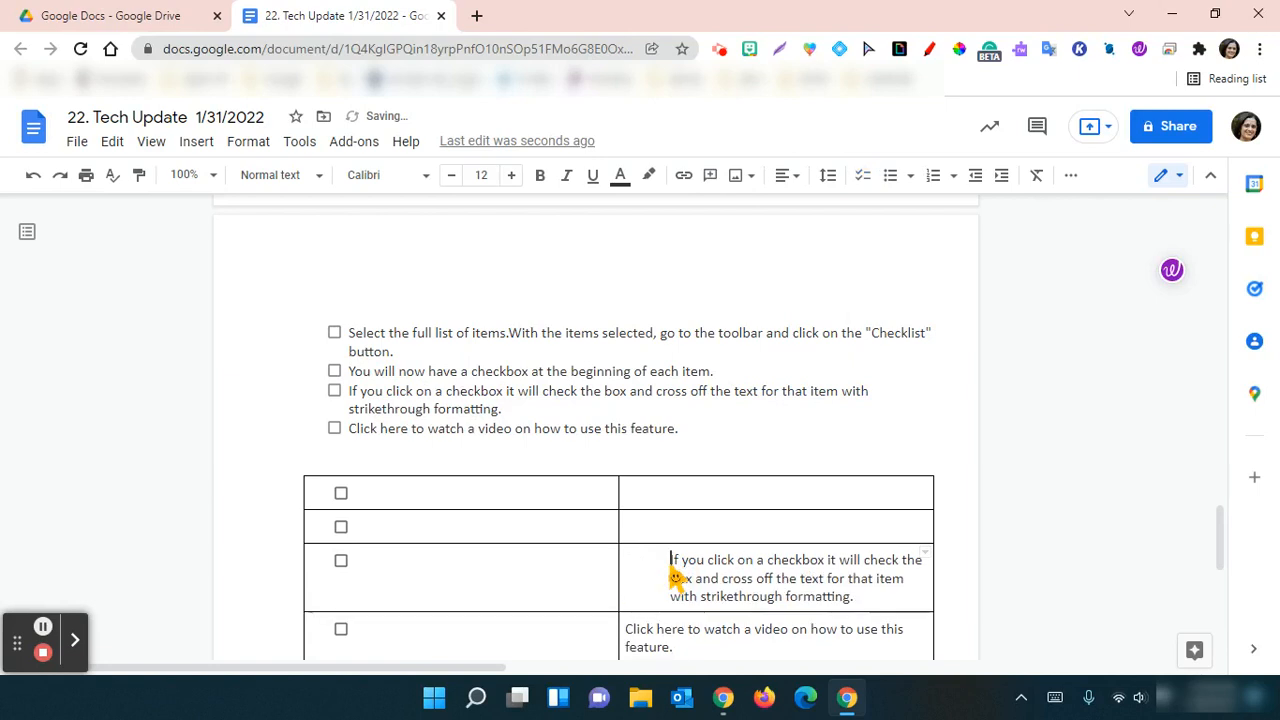
{"action": "key", "text": "BackSpace"}
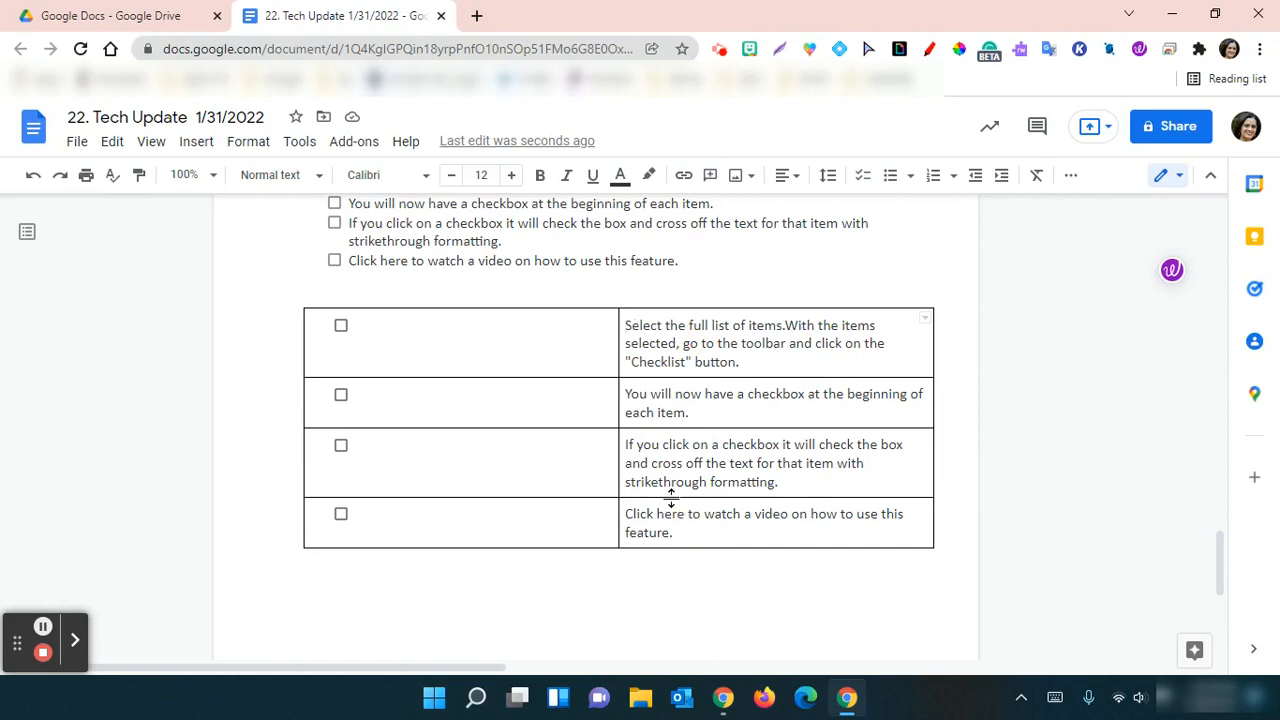
- Try the checkbox in the table's first row, undo it, and narrow the checkbox column to widen the text column
{"action": "left_click", "coordinate": [341, 328]}
{"action": "key", "text": "ctrl+z"}
{"action": "left_click_drag", "start_coordinate": [620, 326], "coordinate": [374, 336]}
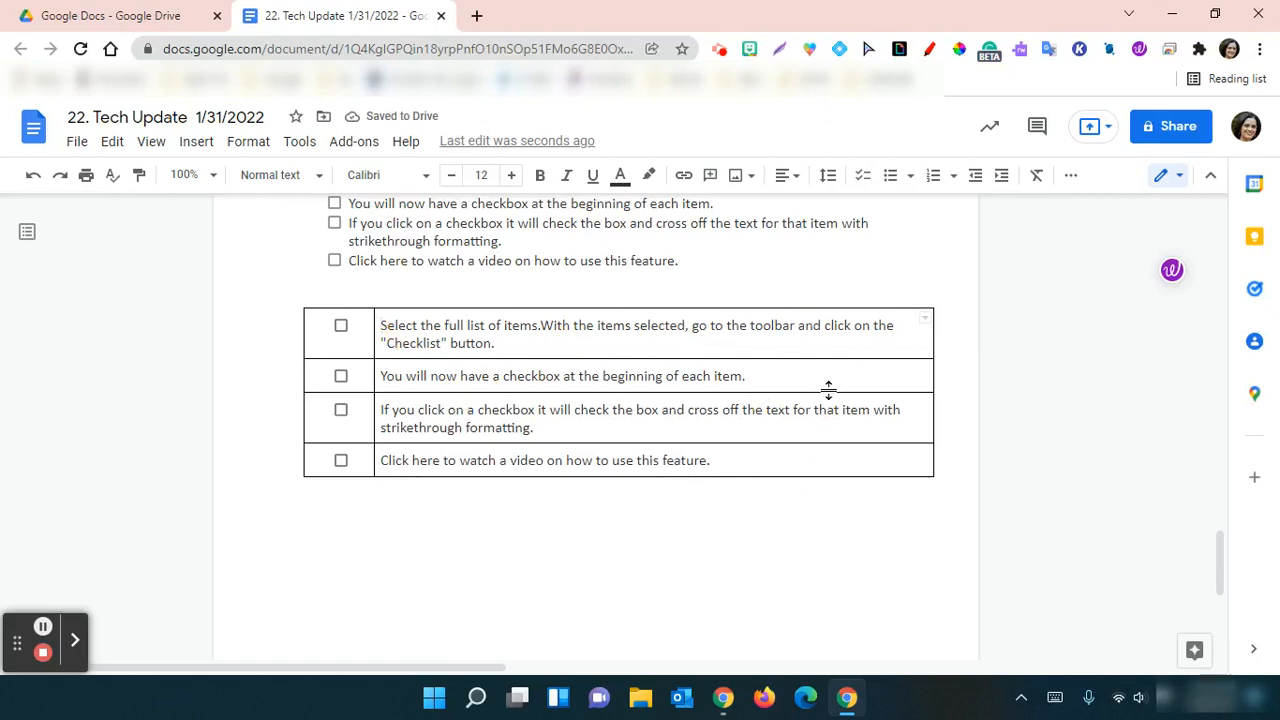
{"action": "right_click", "coordinate": [767, 470]}
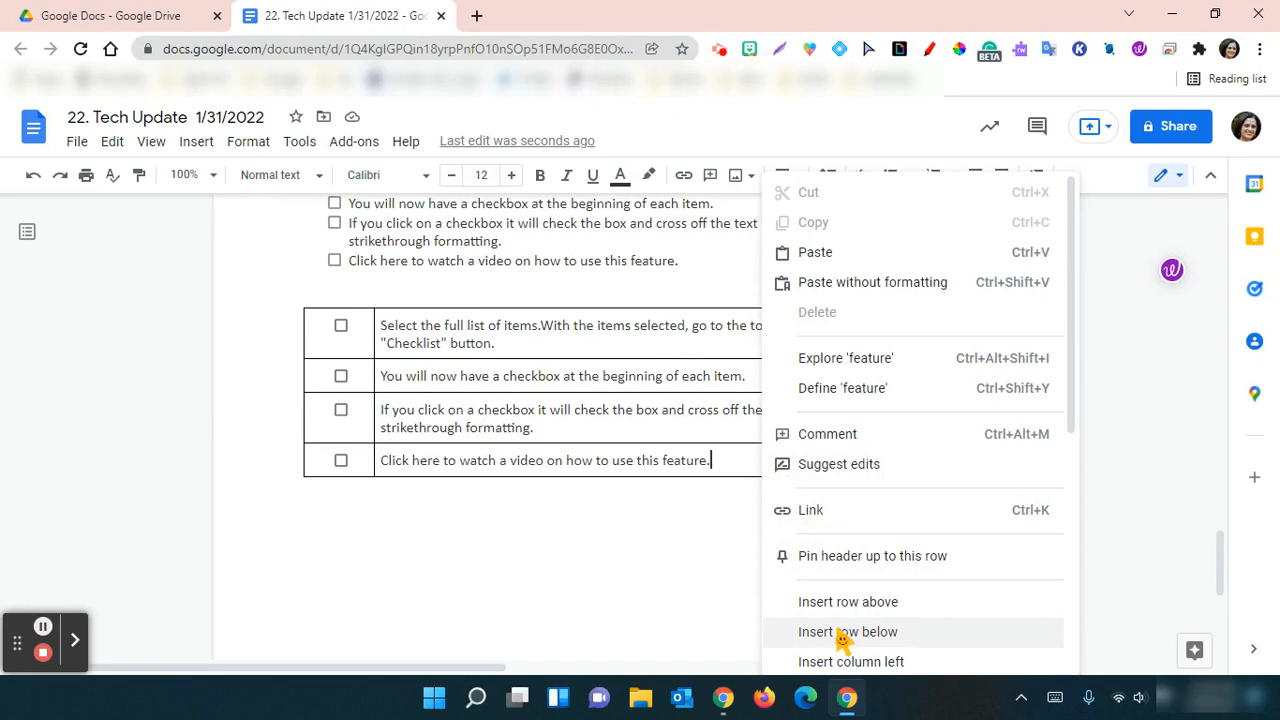
{"action": "left_click", "coordinate": [722, 548]}
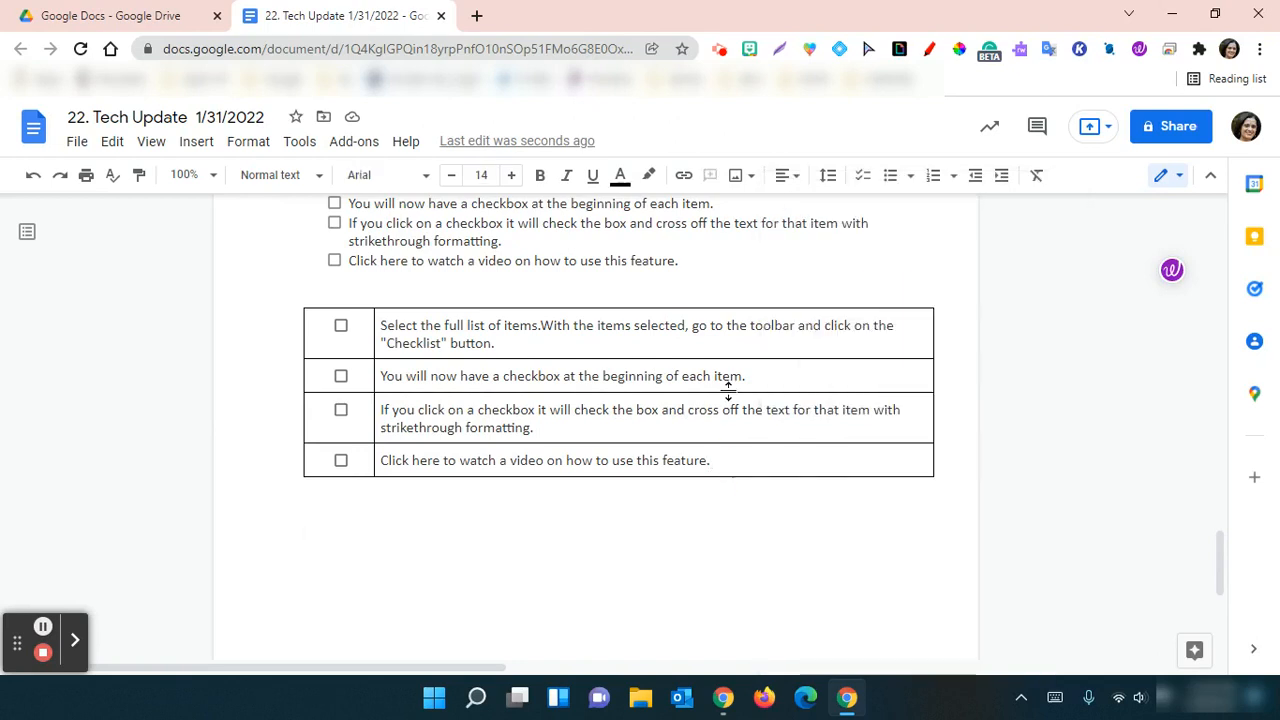
{"action": "right_click", "coordinate": [793, 357]}
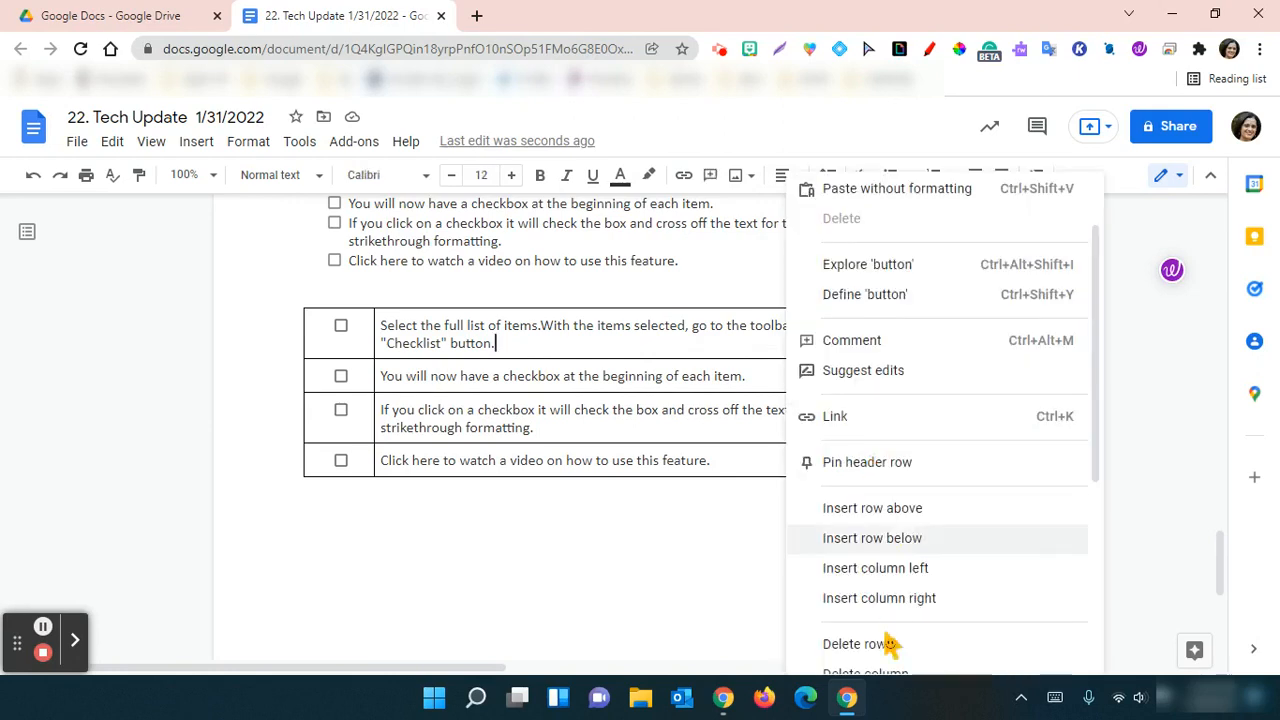
{"action": "left_click", "coordinate": [655, 580]}
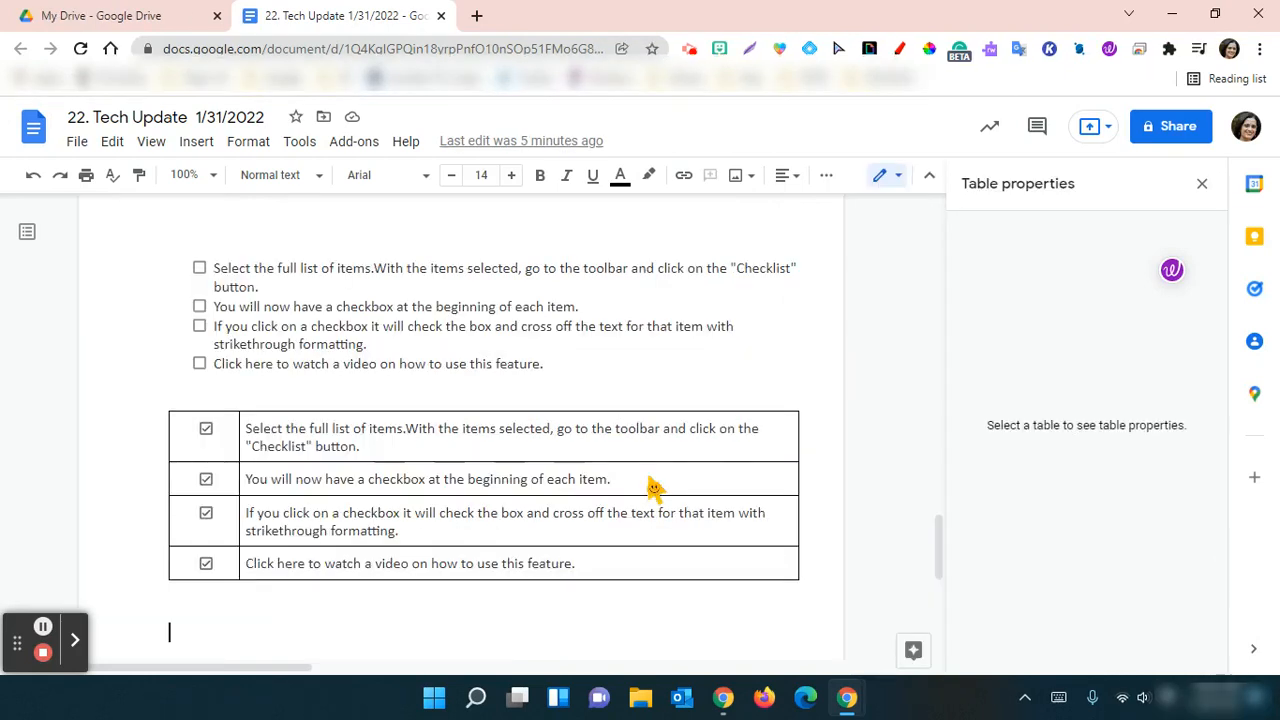
- Hide the table's borders by setting the border width to 0 pt in the table properties
{"action": "right_click", "coordinate": [648, 483]}
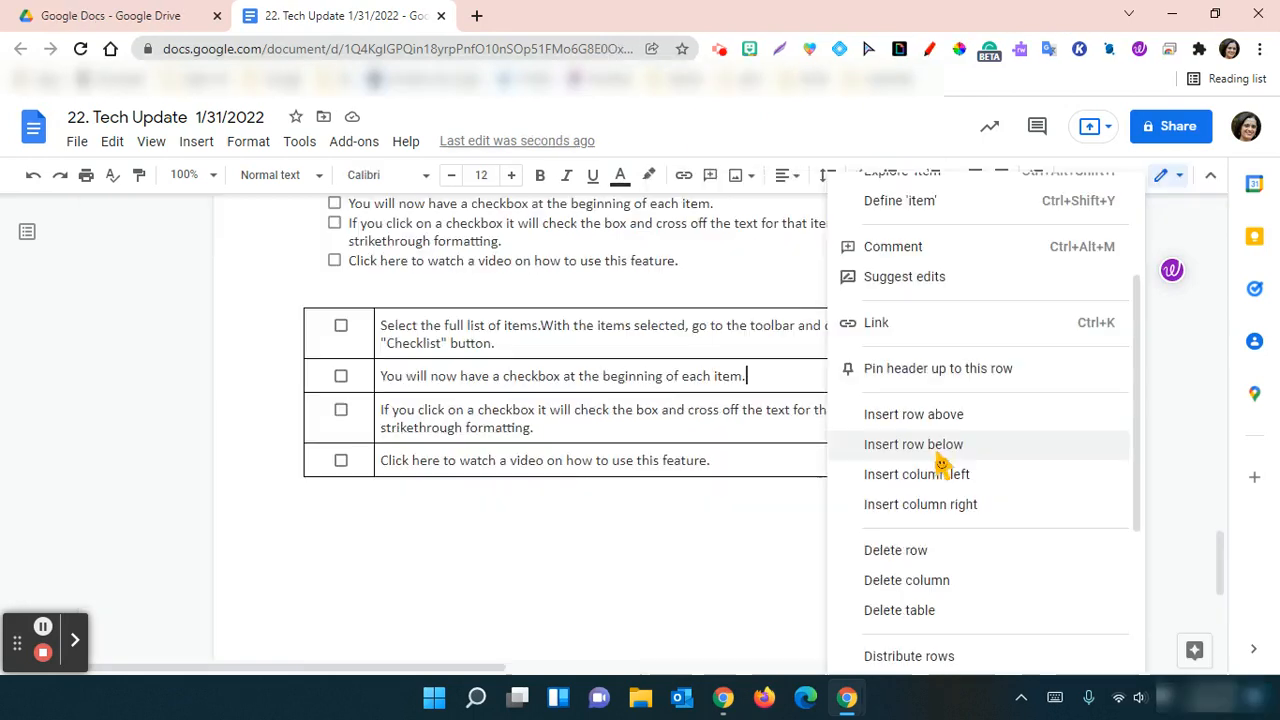
{"action": "scroll", "coordinate": [1035, 450], "scroll_direction": "down", "scroll_amount": 4}
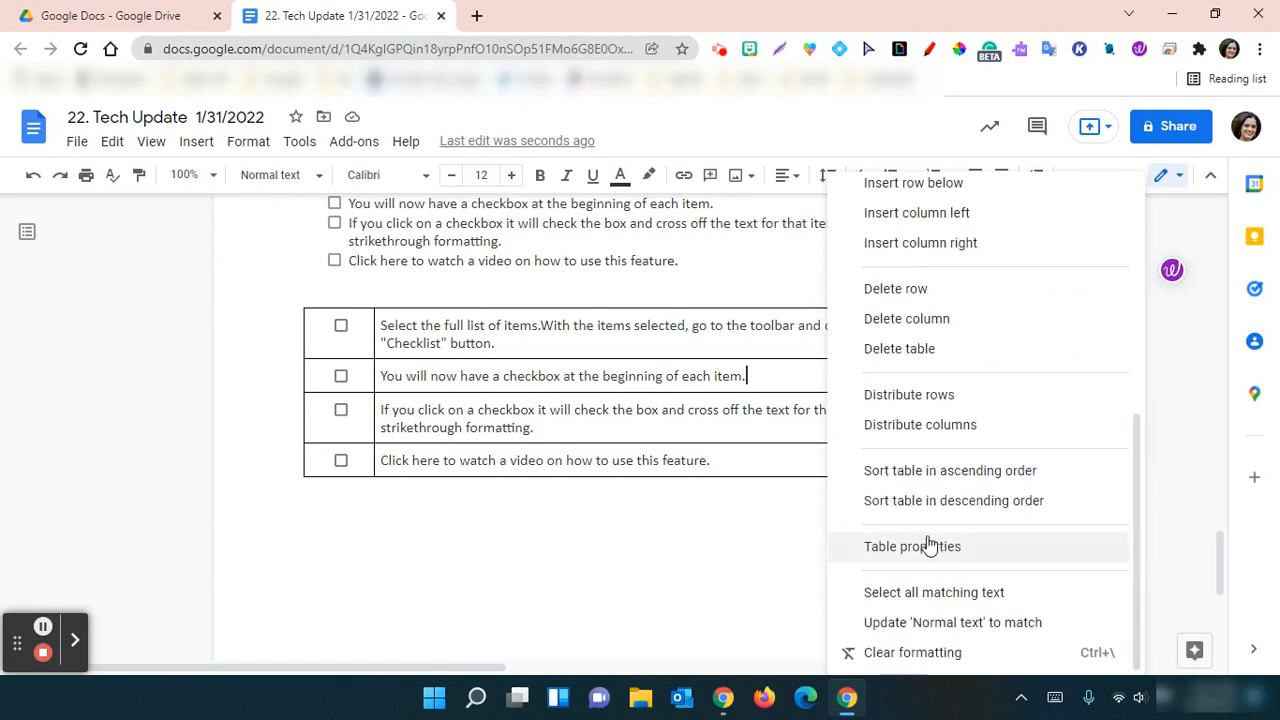
{"action": "left_click", "coordinate": [923, 543]}
{"action": "left_click", "coordinate": [1023, 408]}
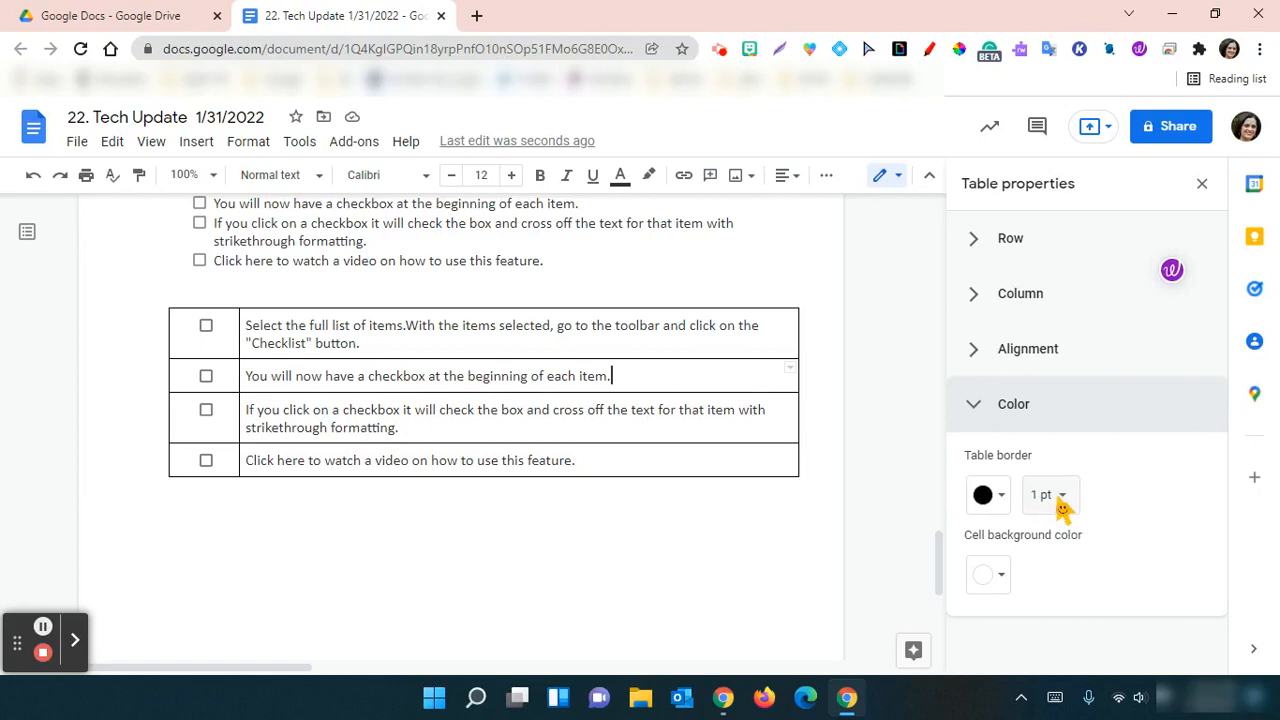
{"action": "left_click", "coordinate": [1050, 497]}
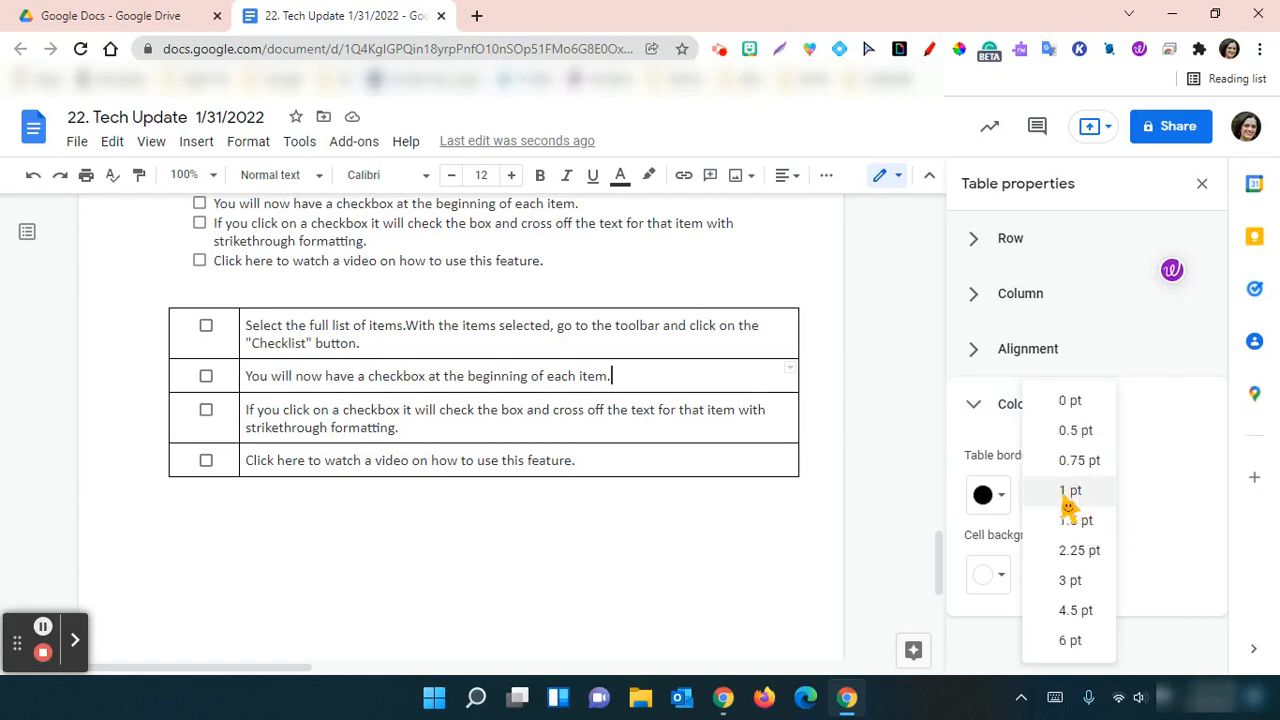
{"action": "left_click", "coordinate": [1070, 405]}
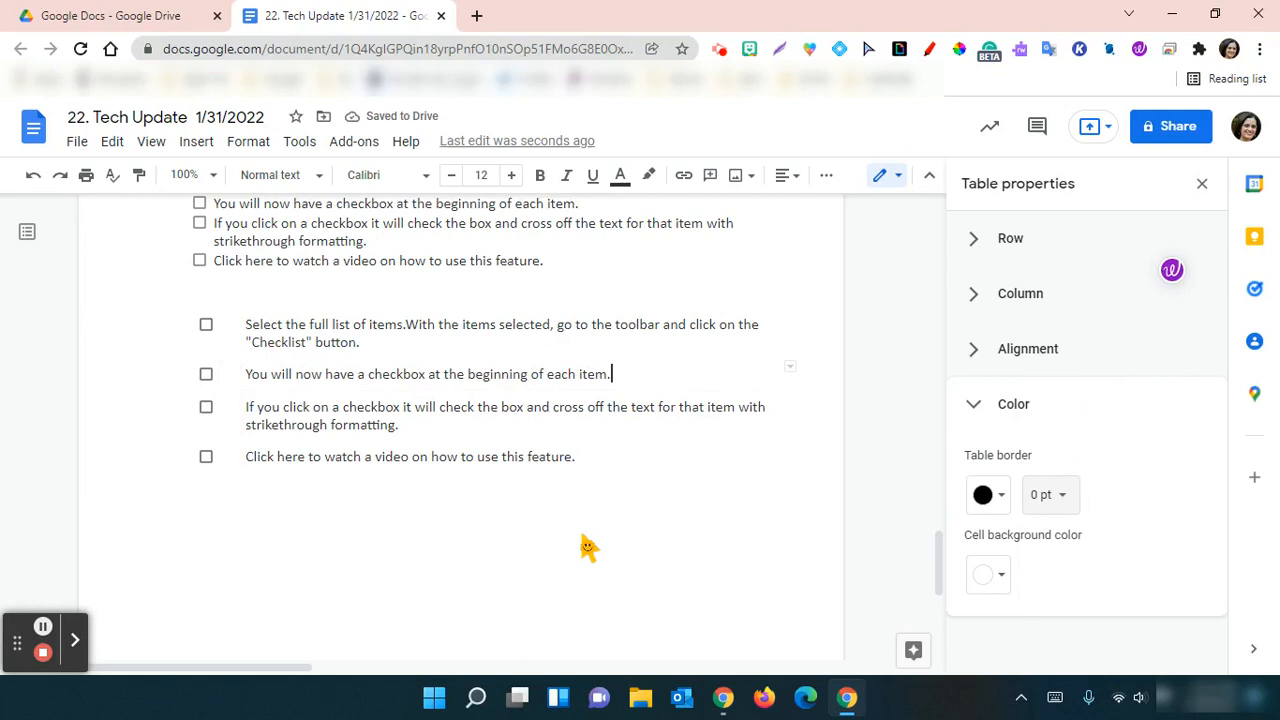
{"action": "left_click", "coordinate": [1202, 183]}
- Check all four boxes in the borderless table, plus the first item of the original checklist for comparison
{"action": "left_click_drag", "start_coordinate": [1222, 562], "coordinate": [1222, 536]}
{"action": "left_click", "coordinate": [341, 464]}
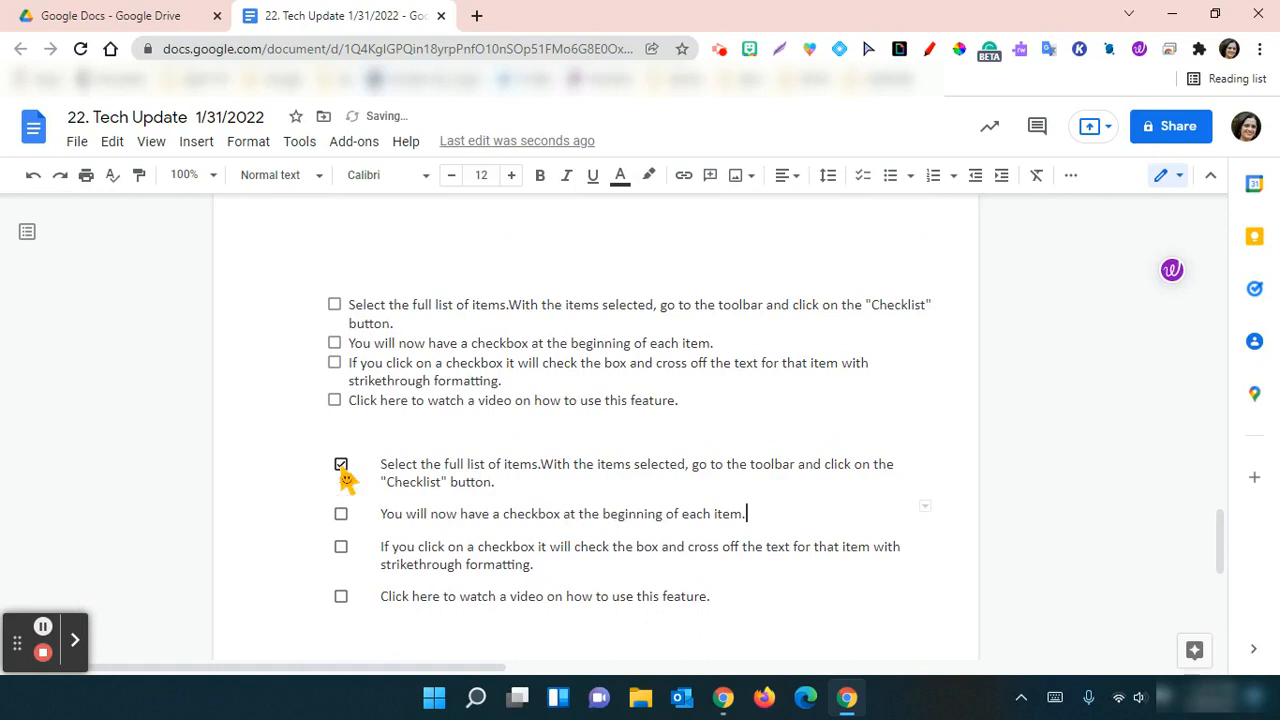
{"action": "left_click", "coordinate": [341, 513]}
{"action": "left_click", "coordinate": [341, 546]}
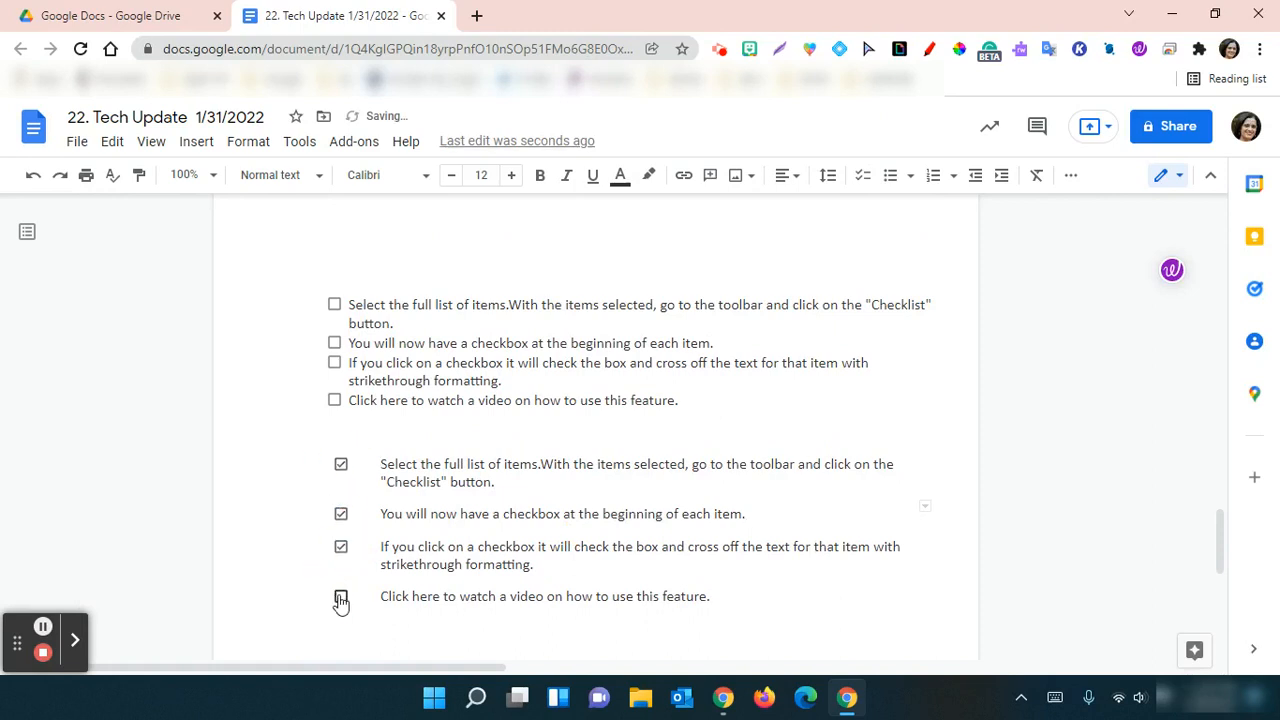
{"action": "left_click", "coordinate": [341, 598]}
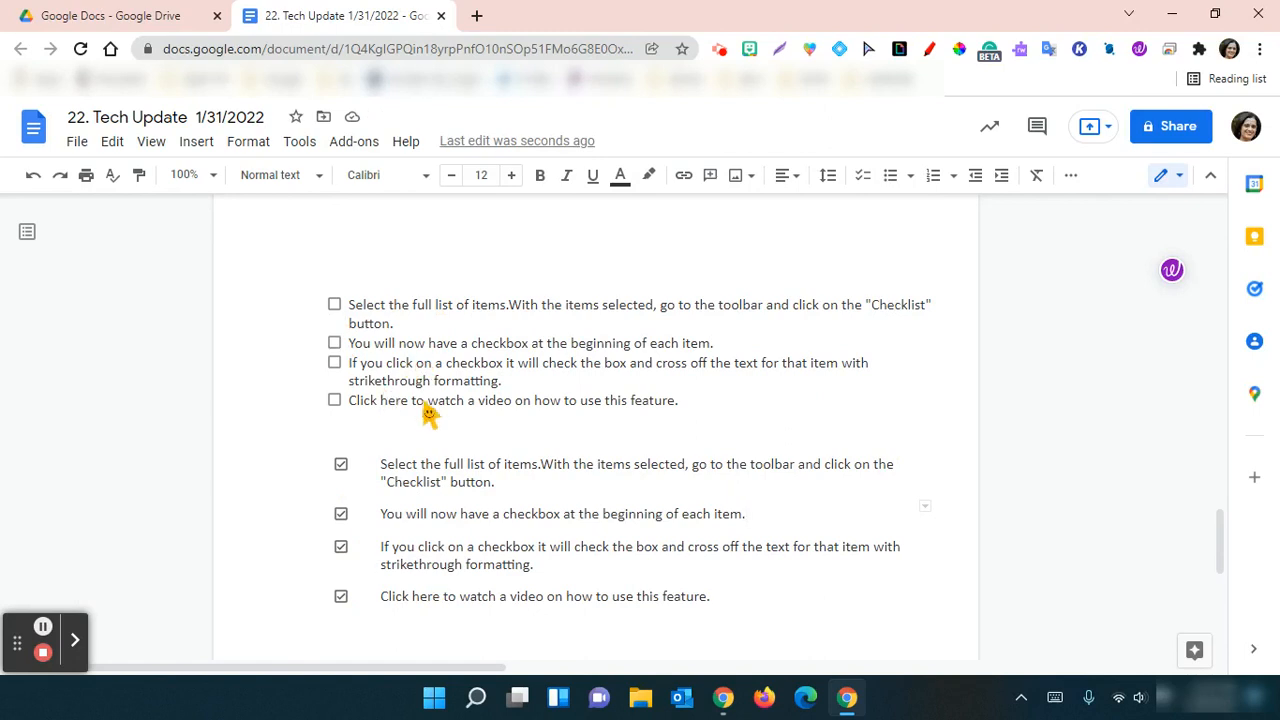
{"action": "left_click", "coordinate": [334, 305]}
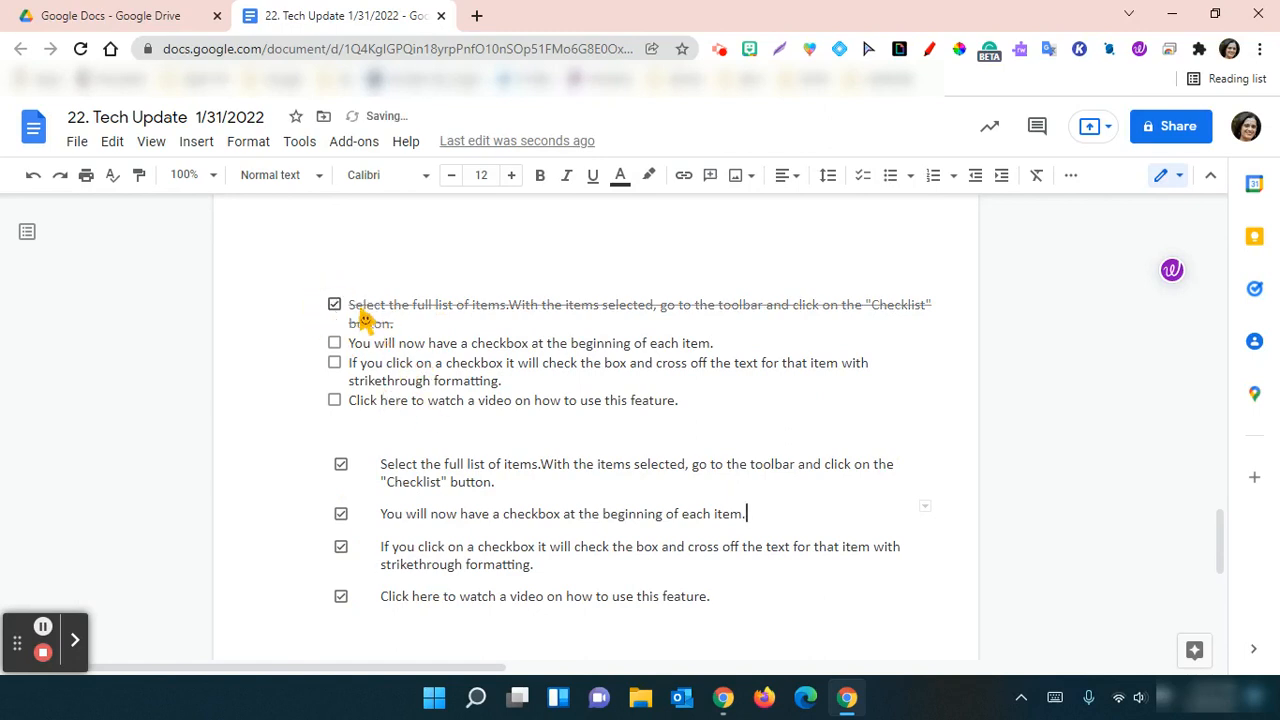